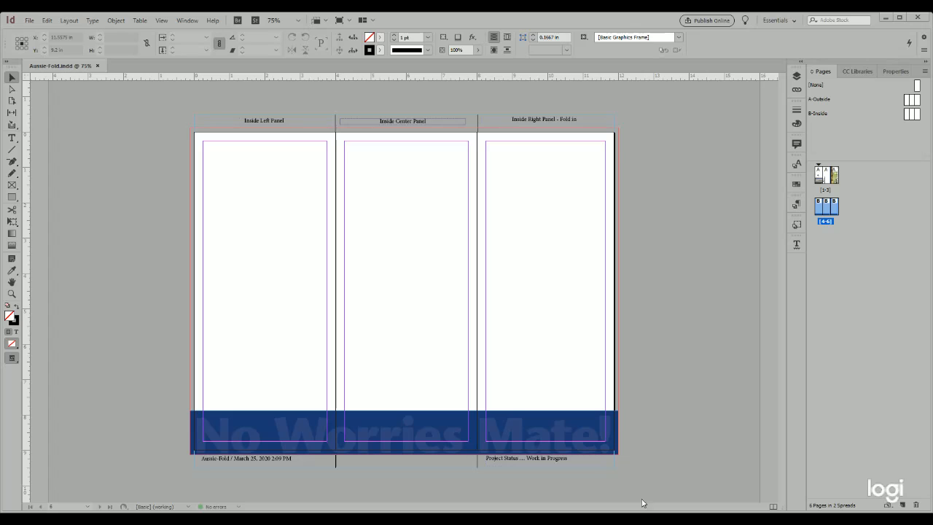
Activate the Rectangle Frame tool.
left_click(878, 19)
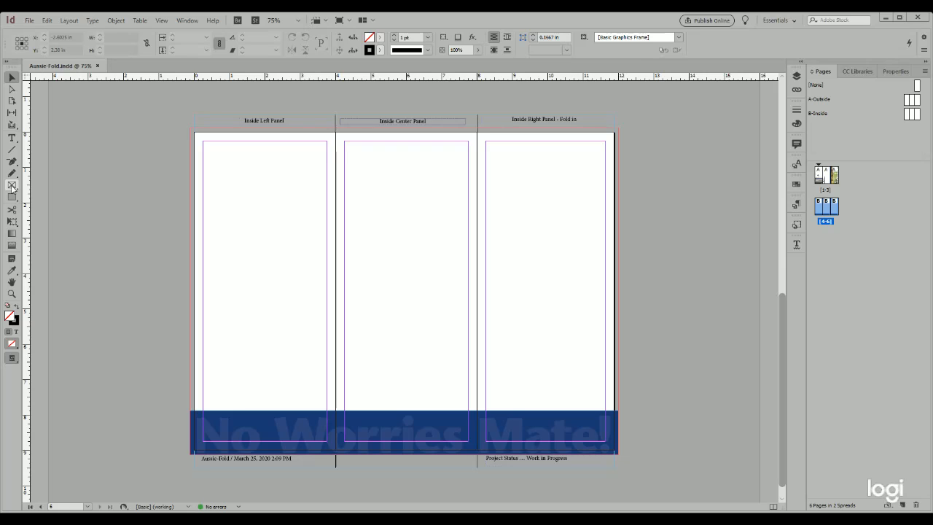
left_click(13, 188)
left_click_drag(203, 347, 607, 413)
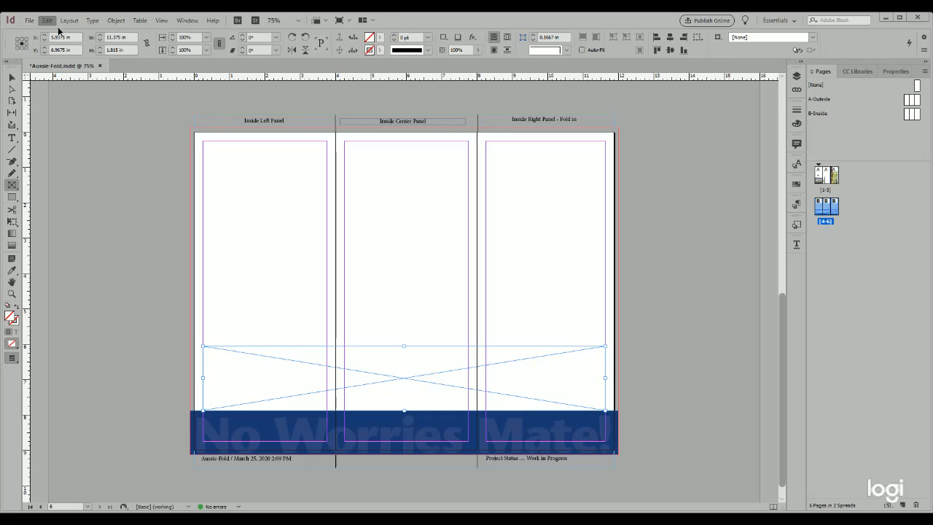
key("ctrl+z")
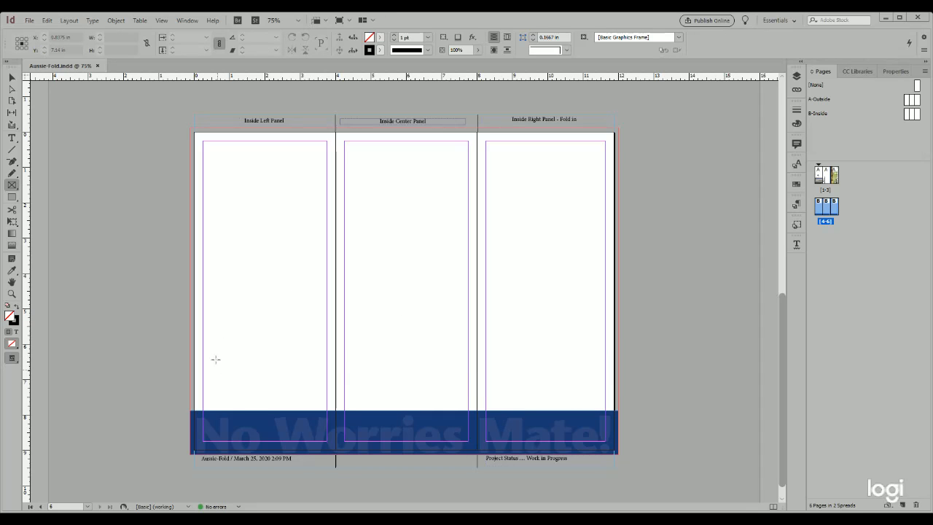
mouse_move(204, 344)
left_mouse_down()
mouse_move(207, 372)
mouse_move(487, 405)
left_mouse_up()
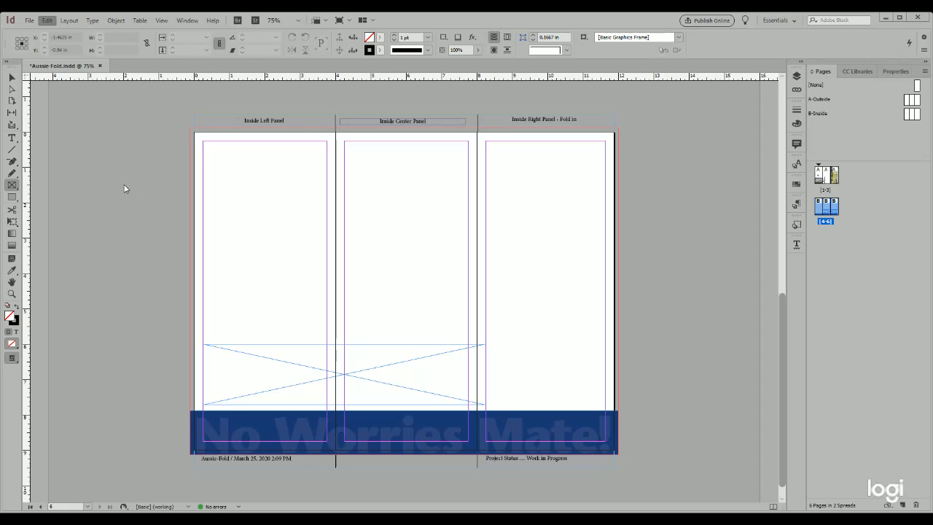
key("ctrl+z")
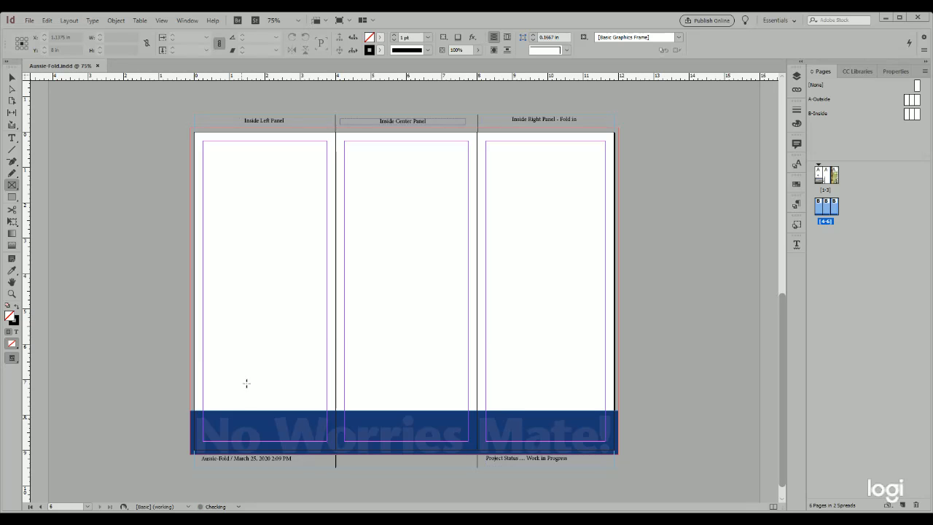
Draw a row of four equal placeholder frames across the inside panels above the blue banner, about 11.375 in wide and 1.995 in high overall.
left_click_drag(205, 341, 609, 415)
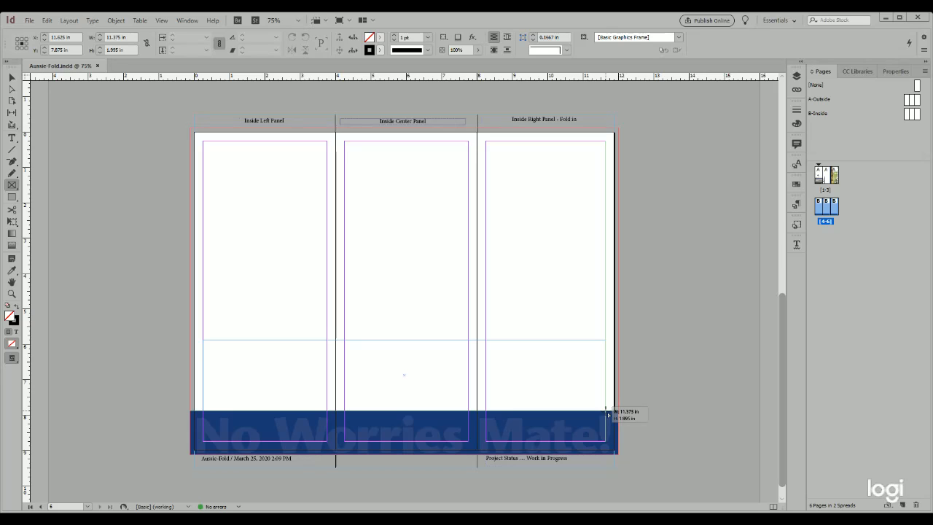
key("Right")
key("Right")
key("Right")
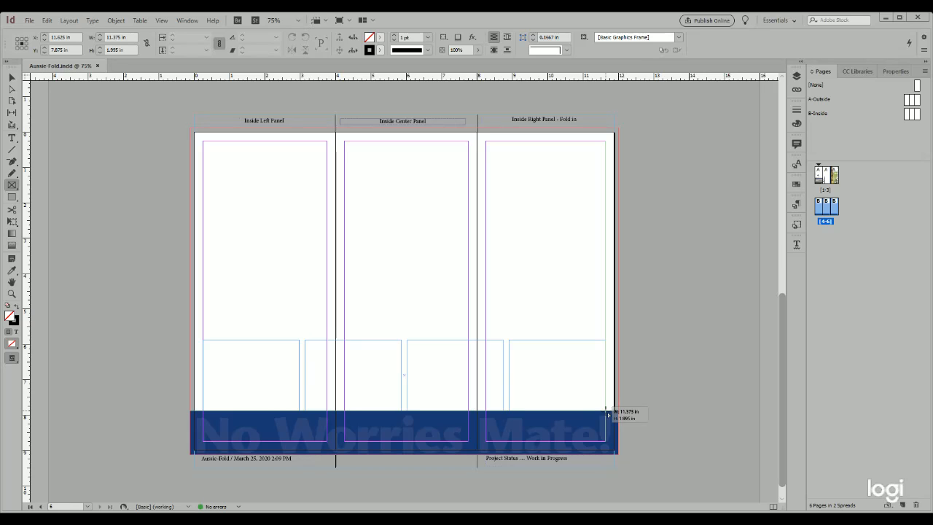
left_click_drag(608, 414, 607, 412)
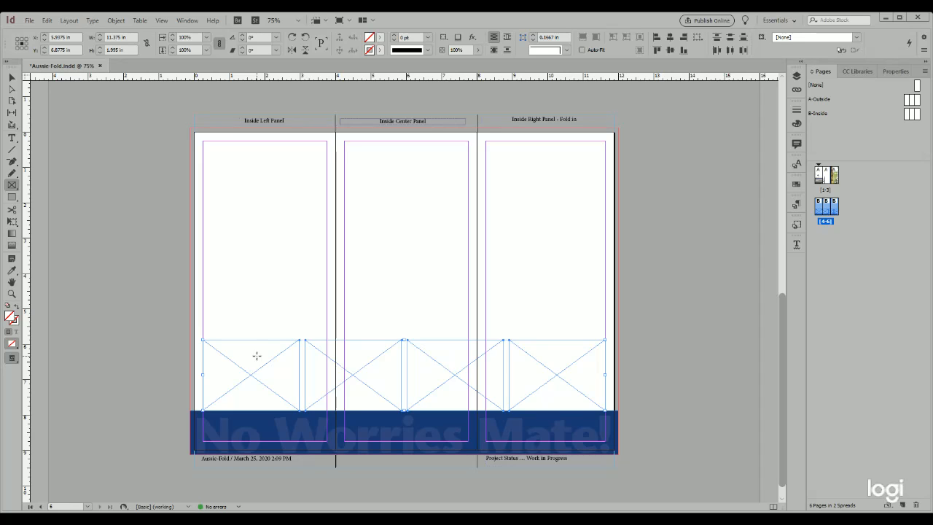
Using the top-center reference point, set the row of frames to Y 5.8 in and height 2.35 in.
left_click(22, 42)
left_click(59, 50)
type("5.8")
key("Tab")
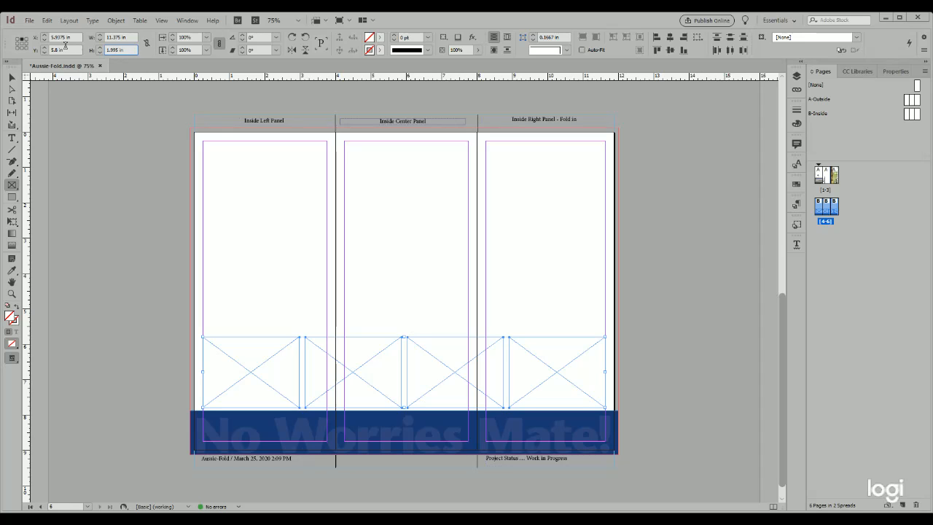
type("2.35")
key("Return")
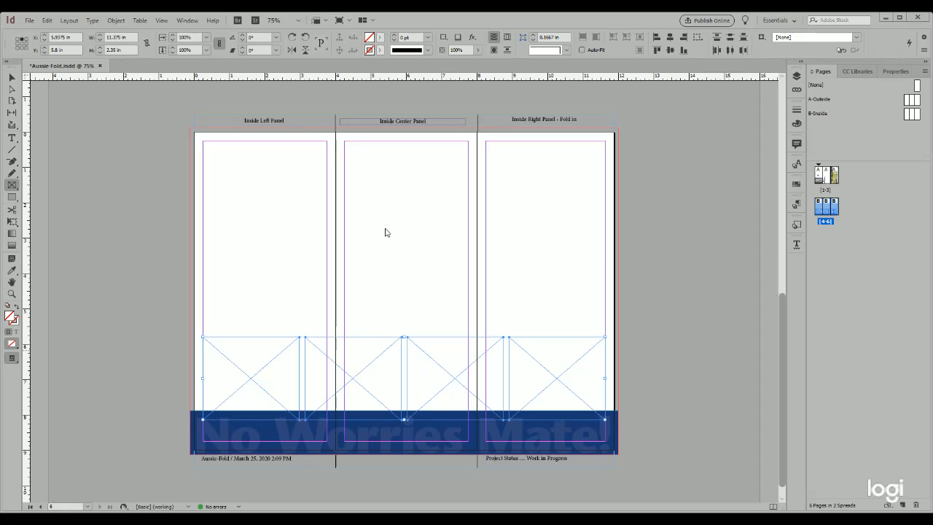
Enable Auto-Fit on the four frames and apply the [Basic Graphics Frame] object style to them.
left_click(583, 50)
left_click(371, 288)
key("d")
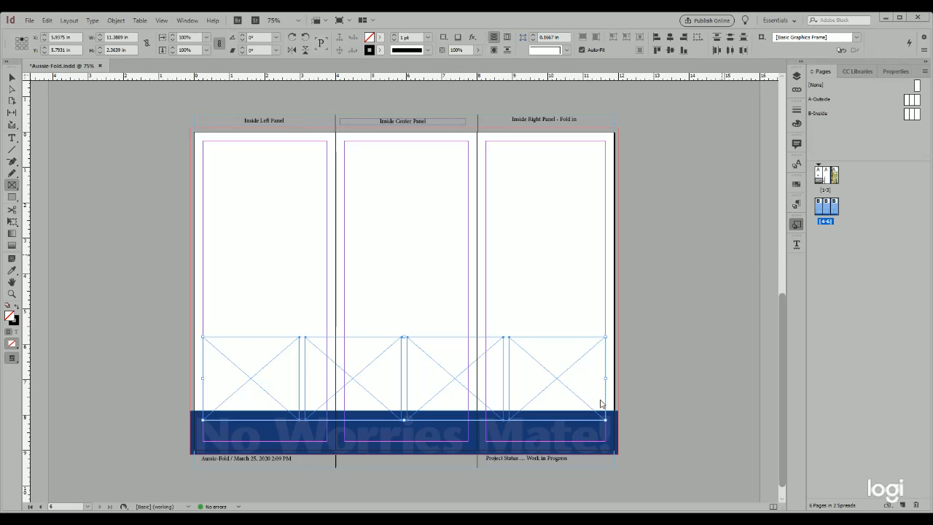
Give the four frames a white fill and bounding-box text wrap through the [Basic Graphics Frame] object style.
key("ctrl+d")
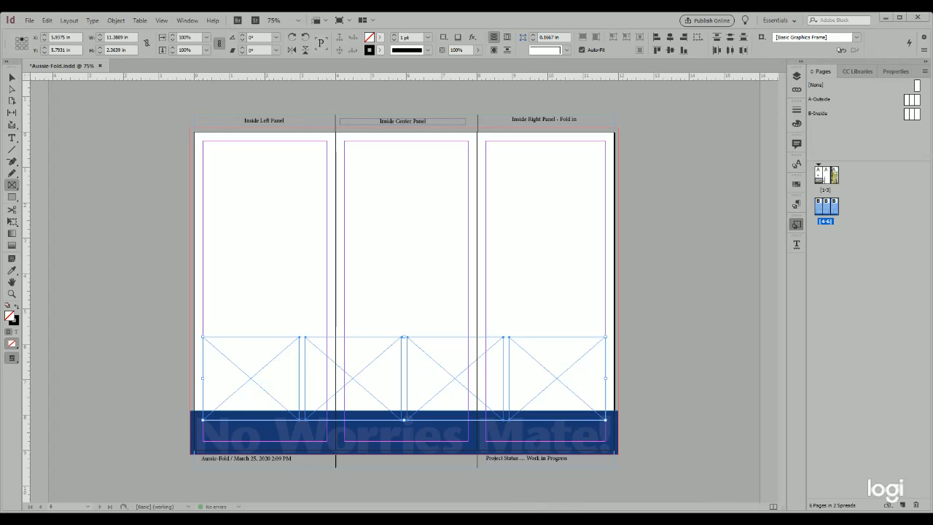
key("Escape")
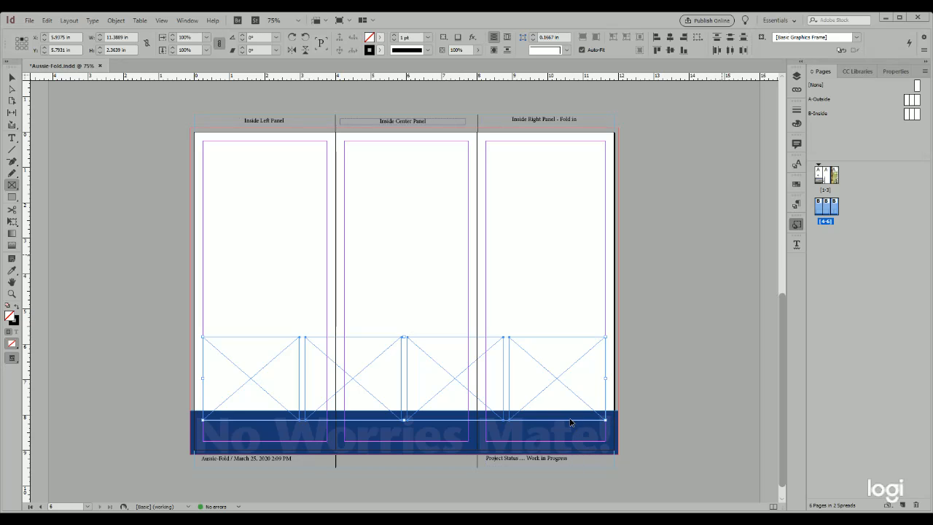
key("ctrl+z")
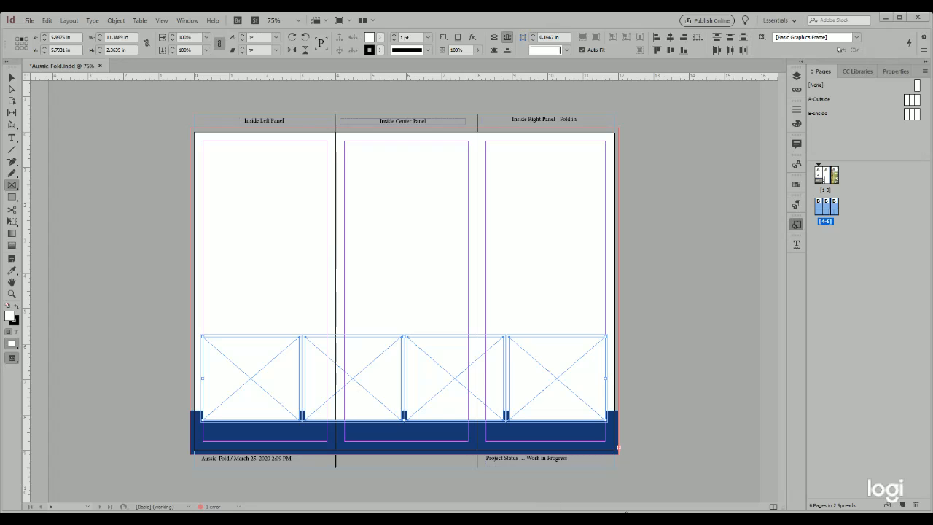
left_click(879, 18)
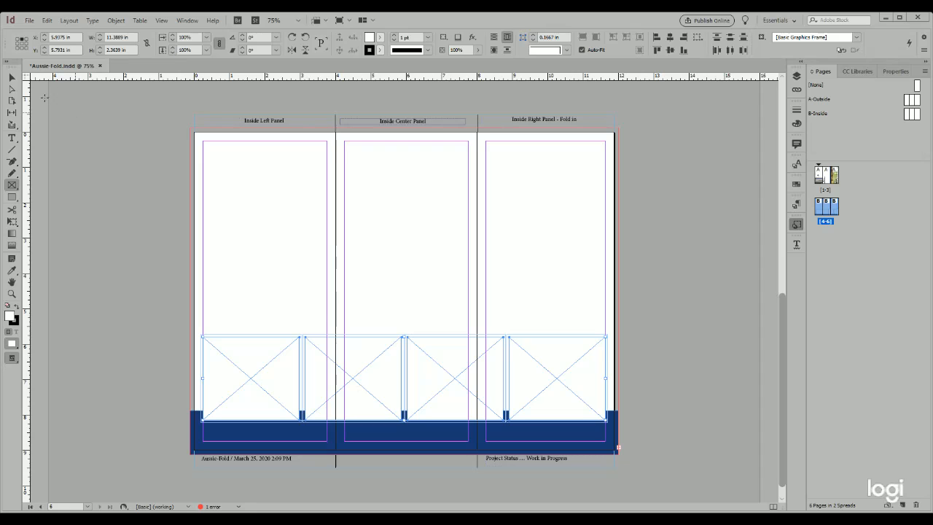
Make the blue banner's text frame ignore text wrap and save the document.
left_click(12, 78)
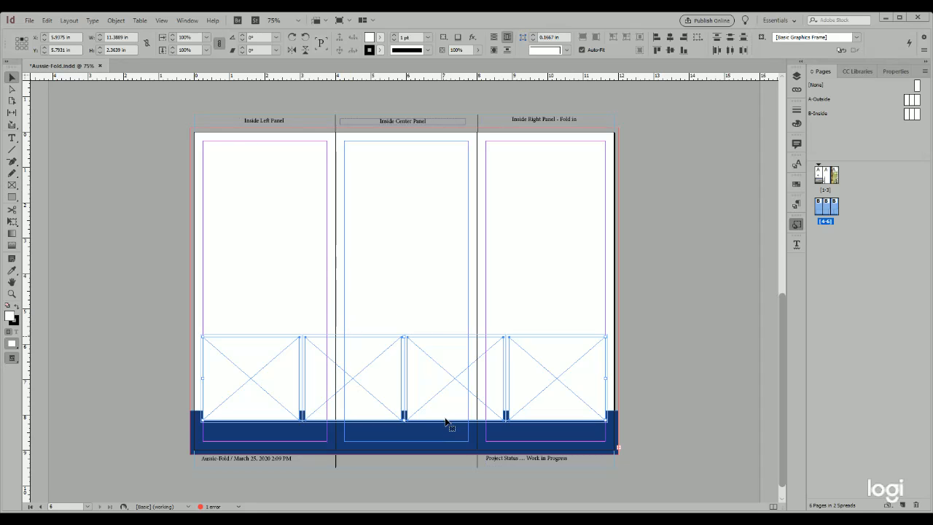
left_click(414, 453)
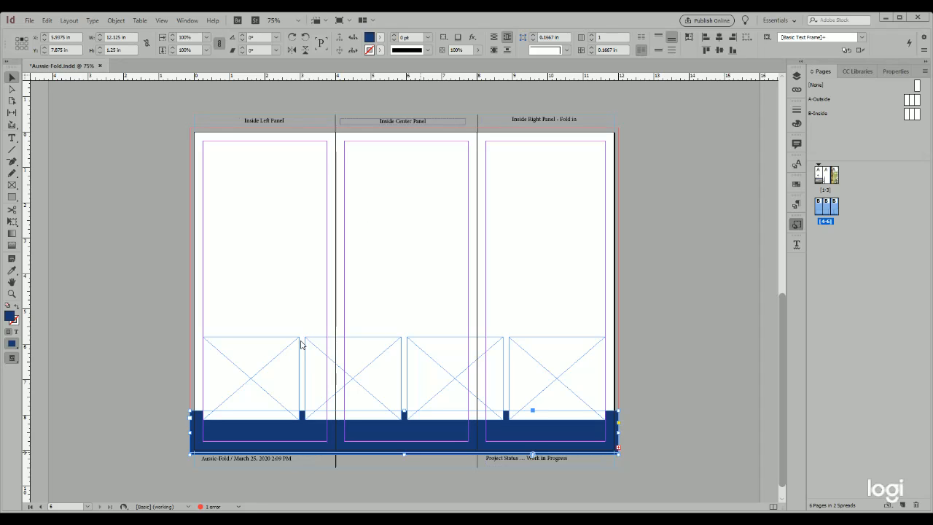
key("ctrl+z")
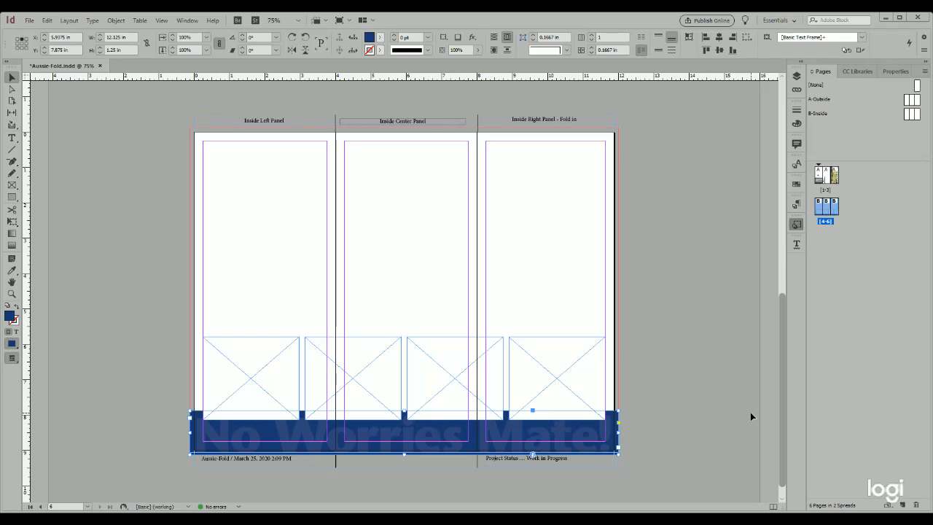
key("ctrl+s")
Add a drop shadow to the leftmost placeholder frame and define it as the "Image with Shadow" object style without a stroke.
left_click(244, 342)
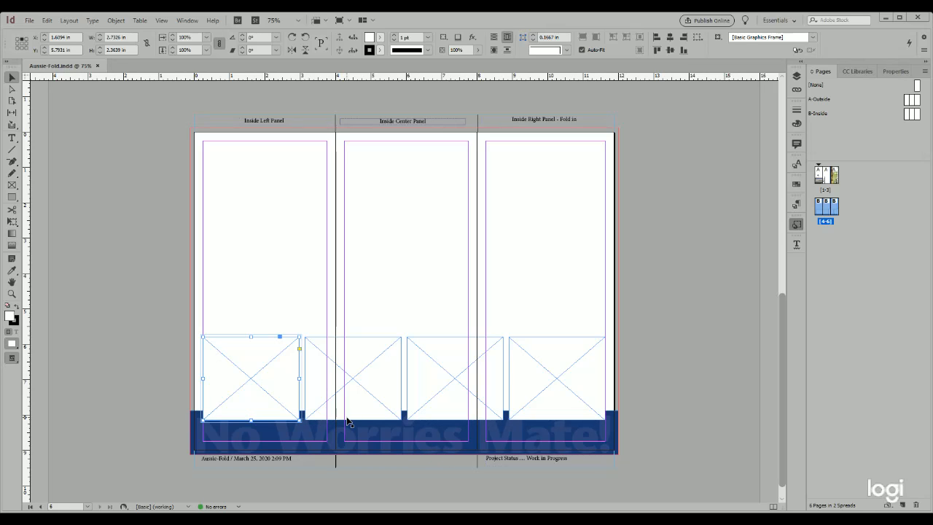
left_click(890, 72)
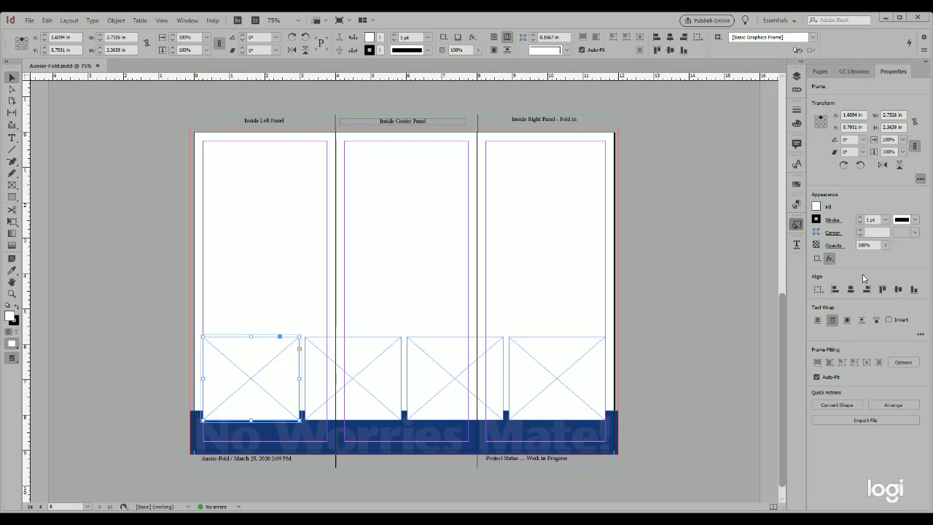
key("ctrl+alt+m")
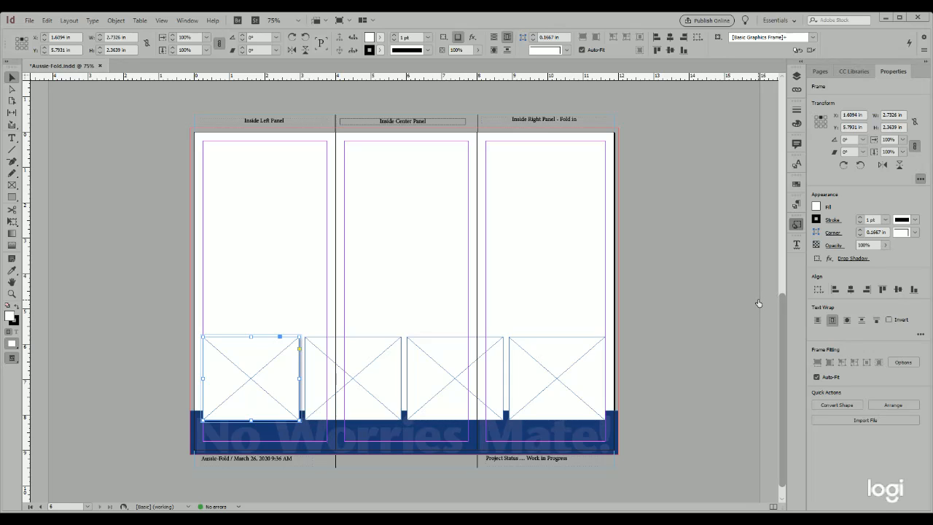
left_click(696, 278)
left_click(570, 421)
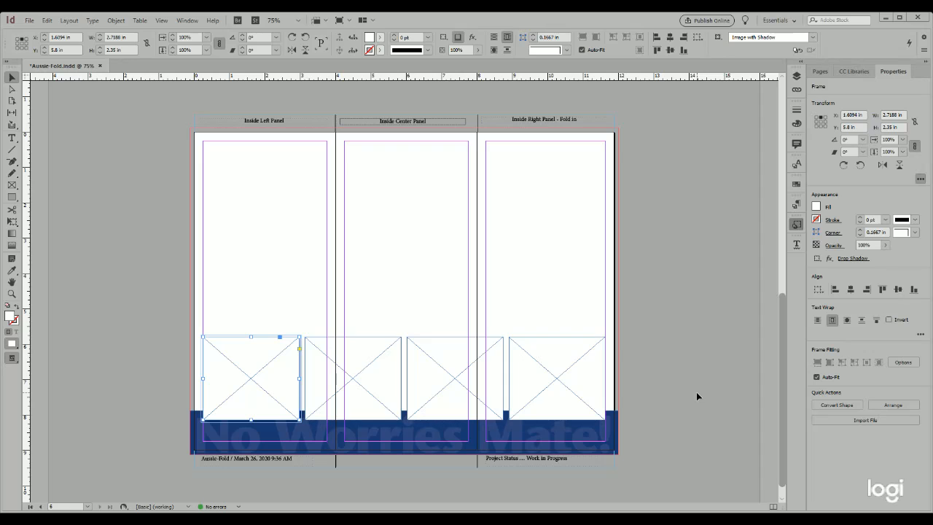
Apply the "Image with Shadow" object style to the other three placeholder frames and save the document.
left_click(380, 338)
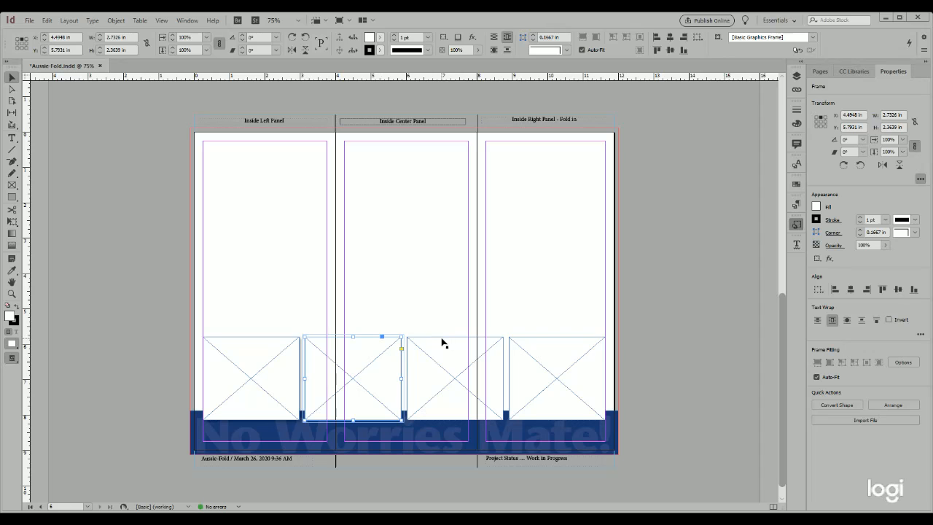
left_click(437, 340, "shift")
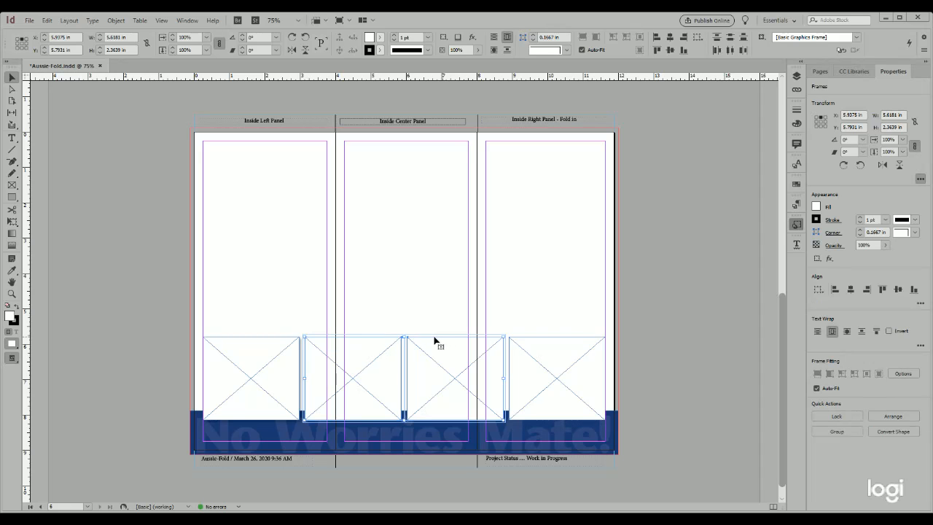
left_click(544, 340, "shift")
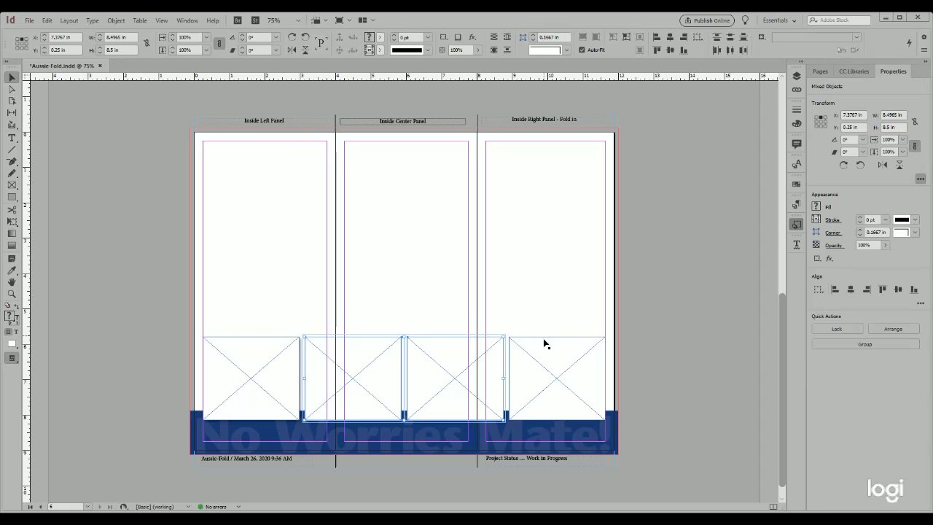
left_click(544, 341, "shift")
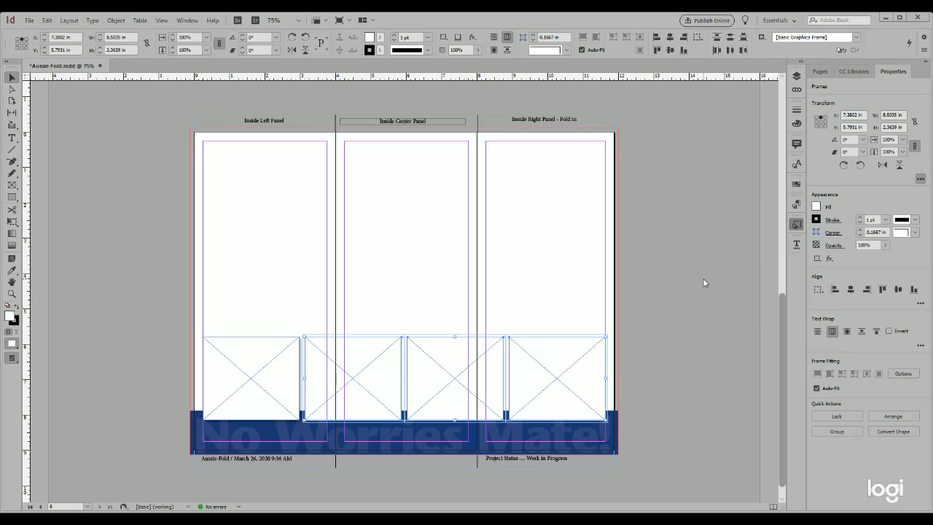
key("ctrl+KP_1")
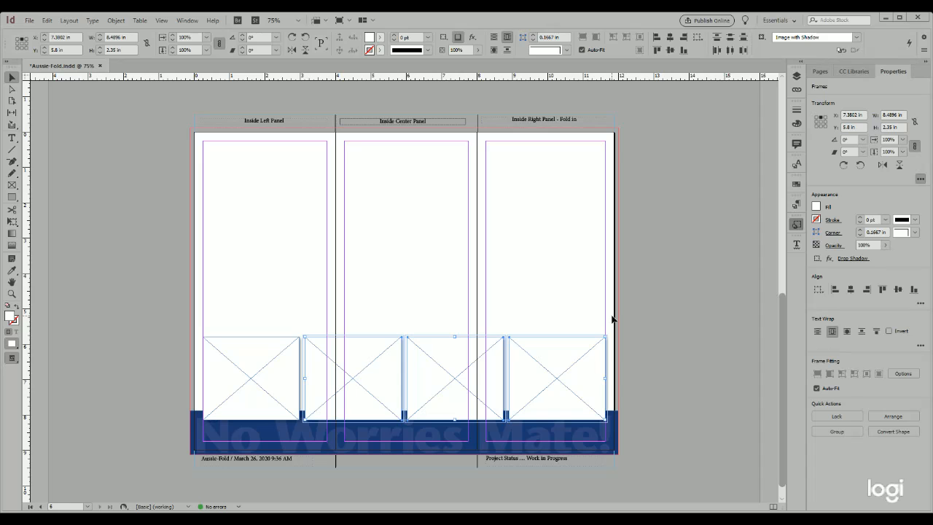
key("ctrl+s")
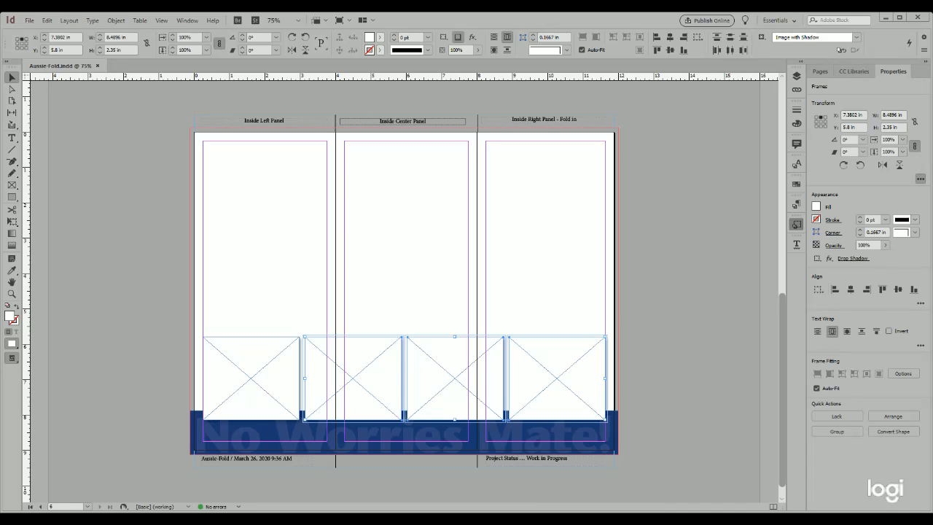